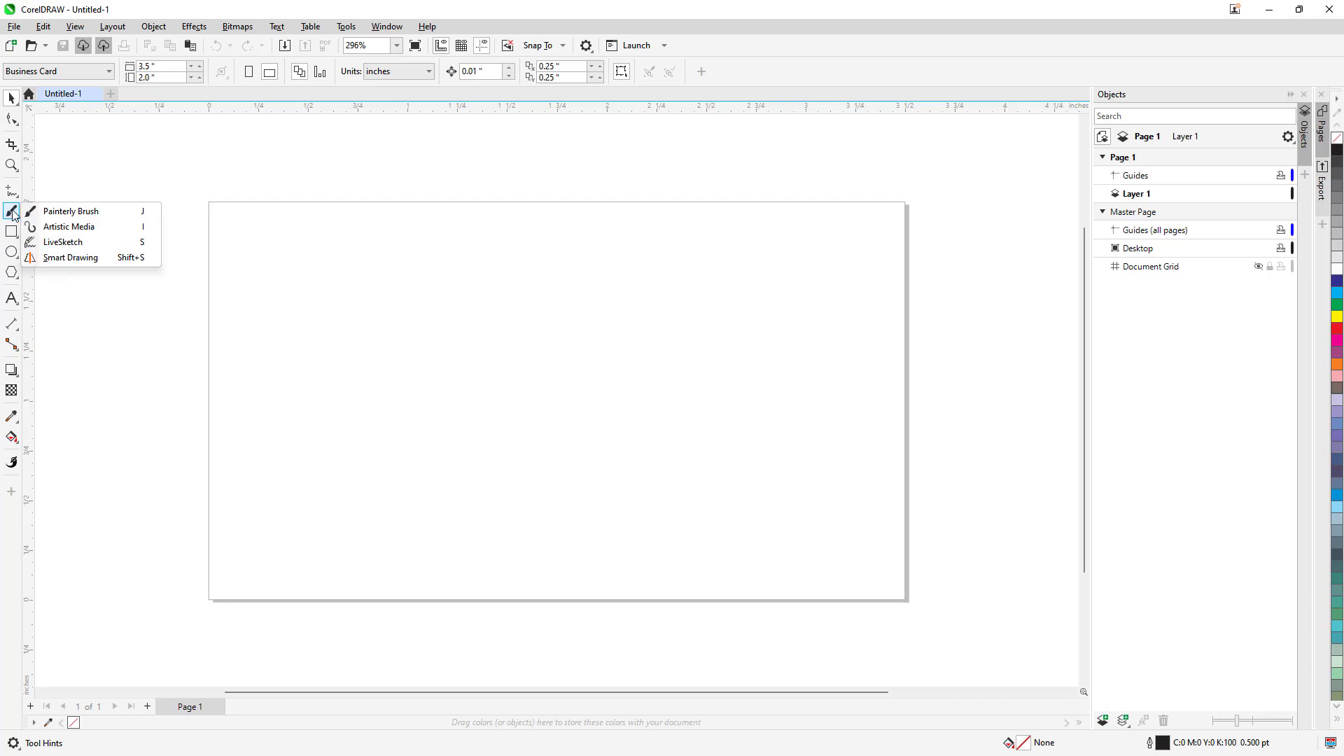
# Set up the LiveSketch tool with a 2.0 sec timer, a curve-inclusion distance of 10 and a curve smoothness of 56.
pyautogui.click(63, 242)
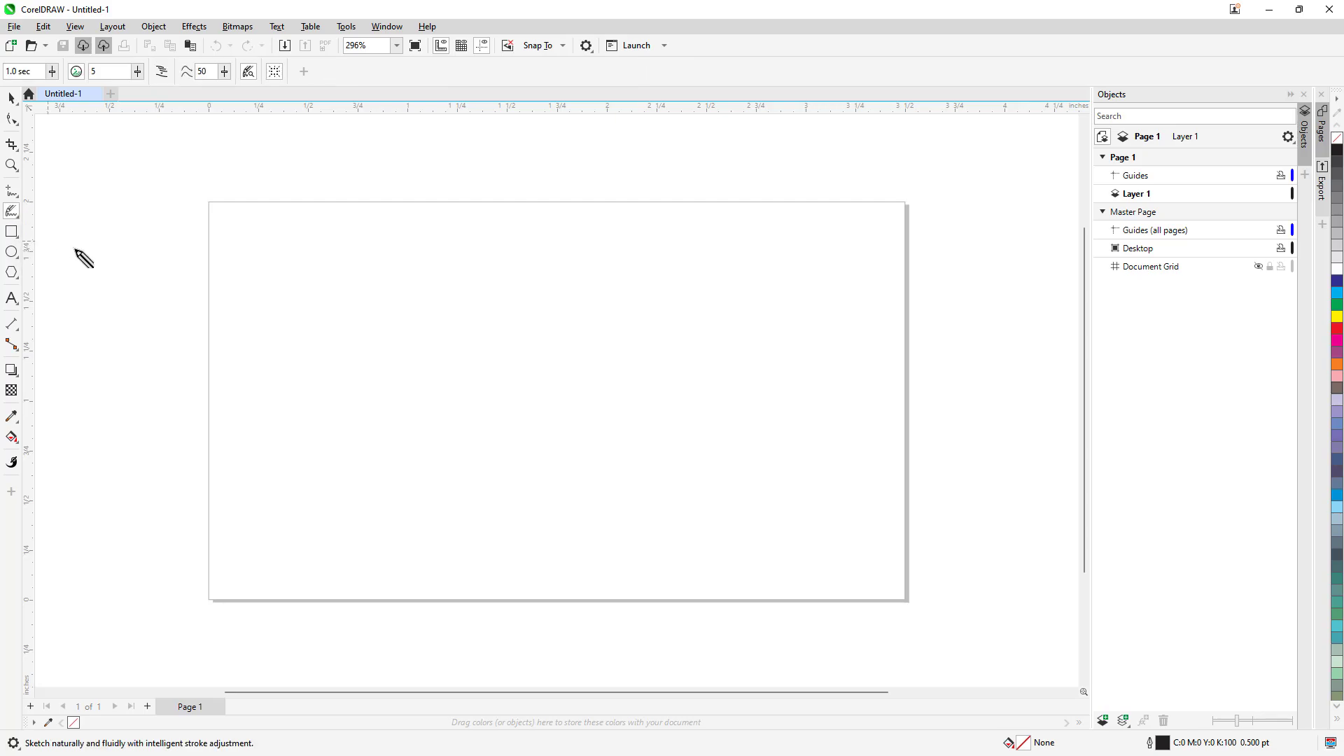
pyautogui.click(52, 71)
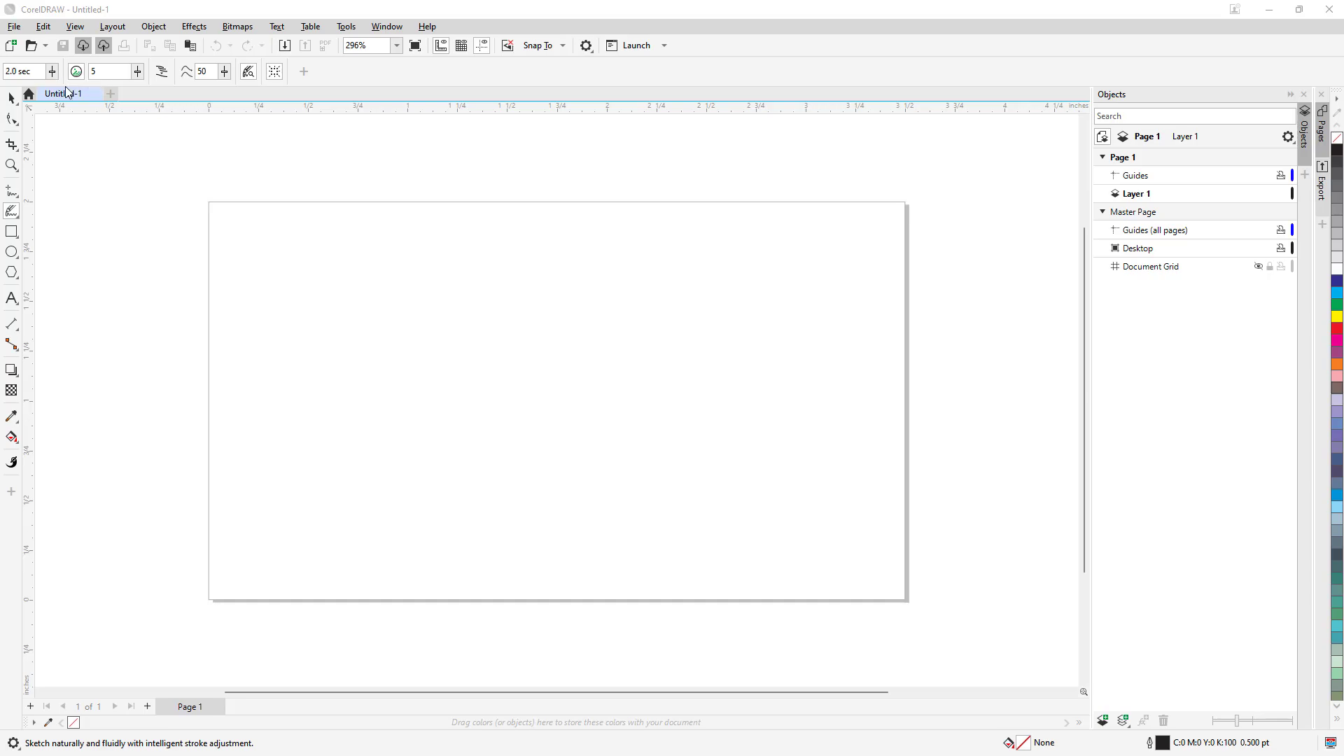
pyautogui.click(69, 93)
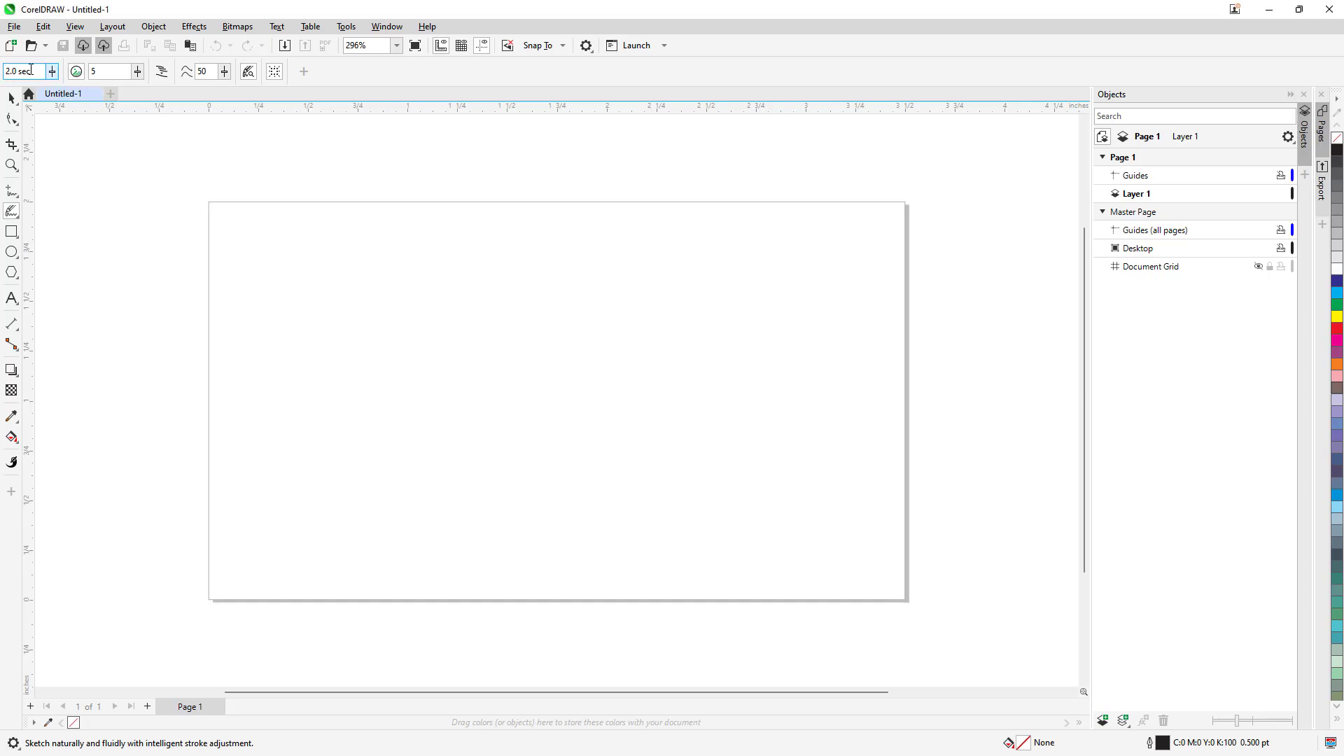
pyautogui.click(117, 70)
pyautogui.click(137, 71)
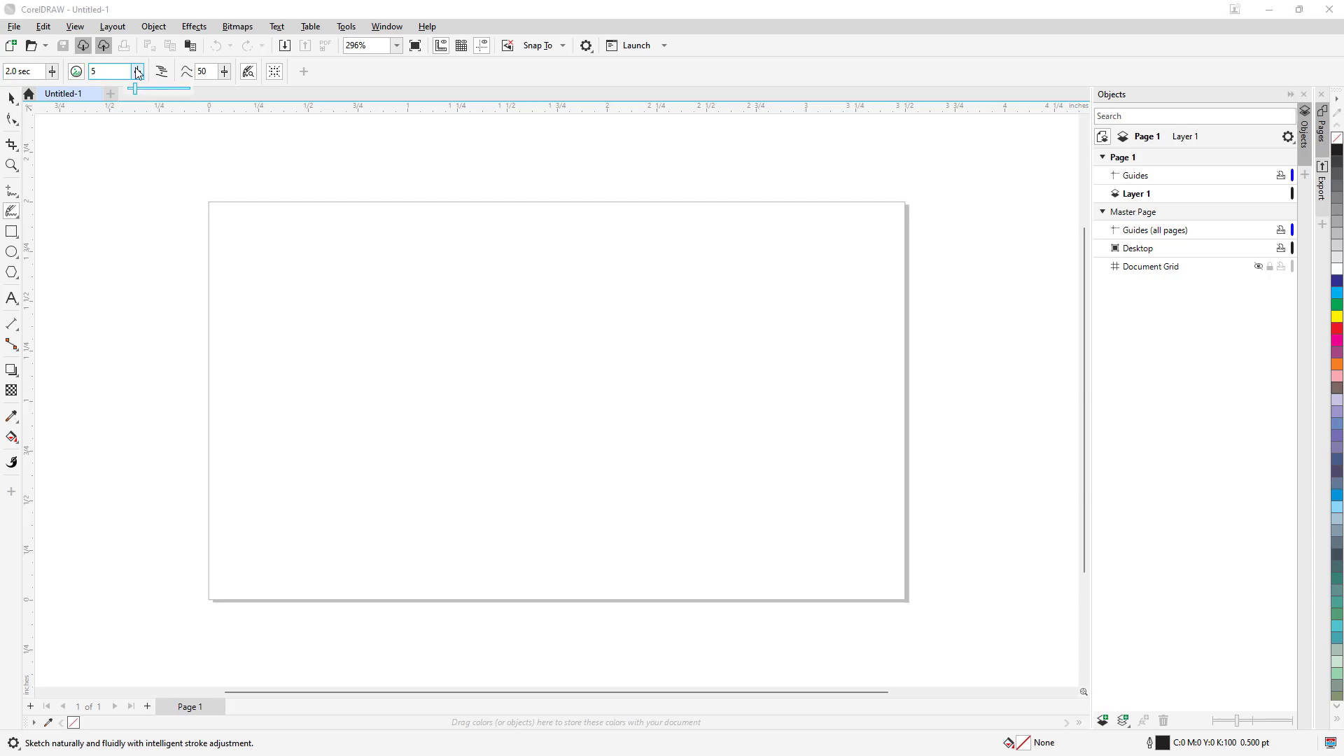
pyautogui.moveTo(142, 86); pyautogui.dragTo(144, 85)
pyautogui.click(198, 71)
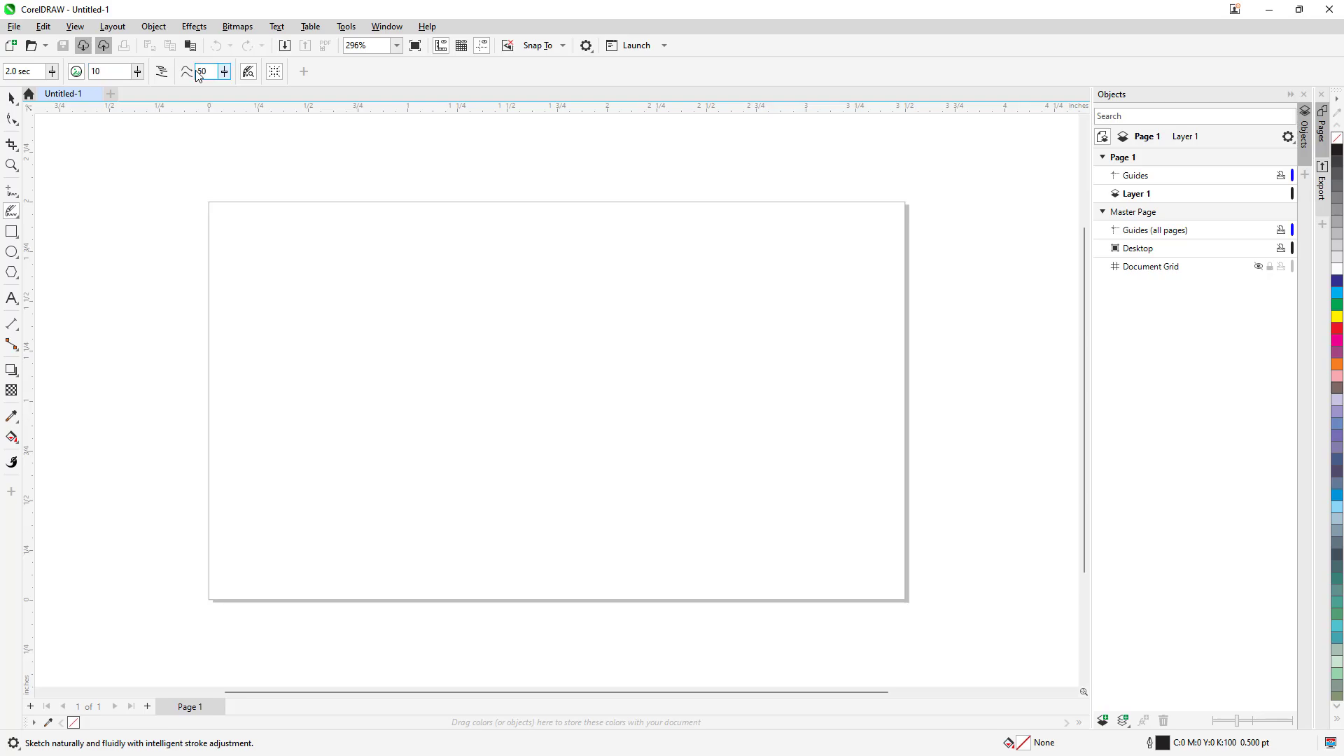
pyautogui.click(224, 73)
pyautogui.moveTo(226, 91); pyautogui.dragTo(227, 91)
# Sketch a closed, smooth oval for the flower's centre in the upper left part of the page using overlapping strokes.
pyautogui.moveTo(378, 281)
pyautogui.mouseDown()
pyautogui.moveTo(461, 297)
pyautogui.moveTo(477, 325)
pyautogui.moveTo(471, 363)
pyautogui.mouseUp()
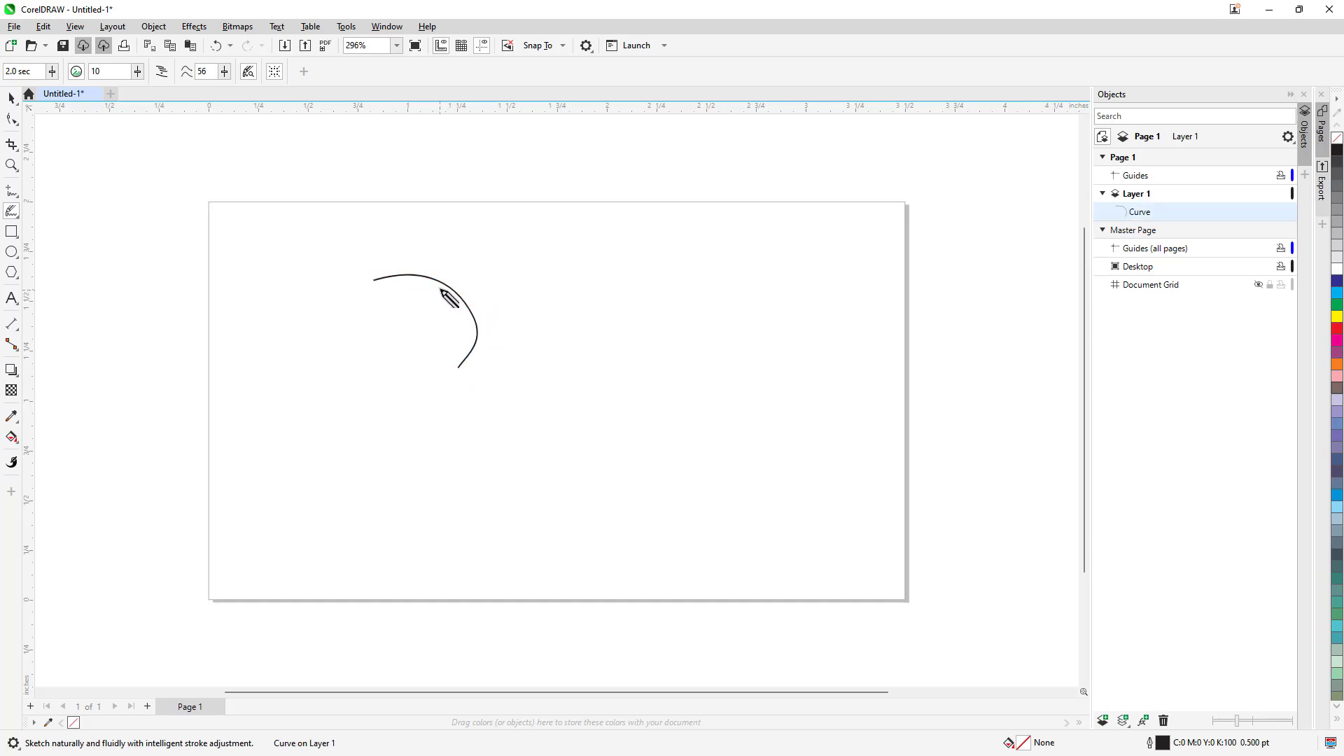
pyautogui.moveTo(441, 288)
pyautogui.mouseDown()
pyautogui.moveTo(465, 319)
pyautogui.moveTo(460, 365)
pyautogui.moveTo(425, 373)
pyautogui.mouseUp()
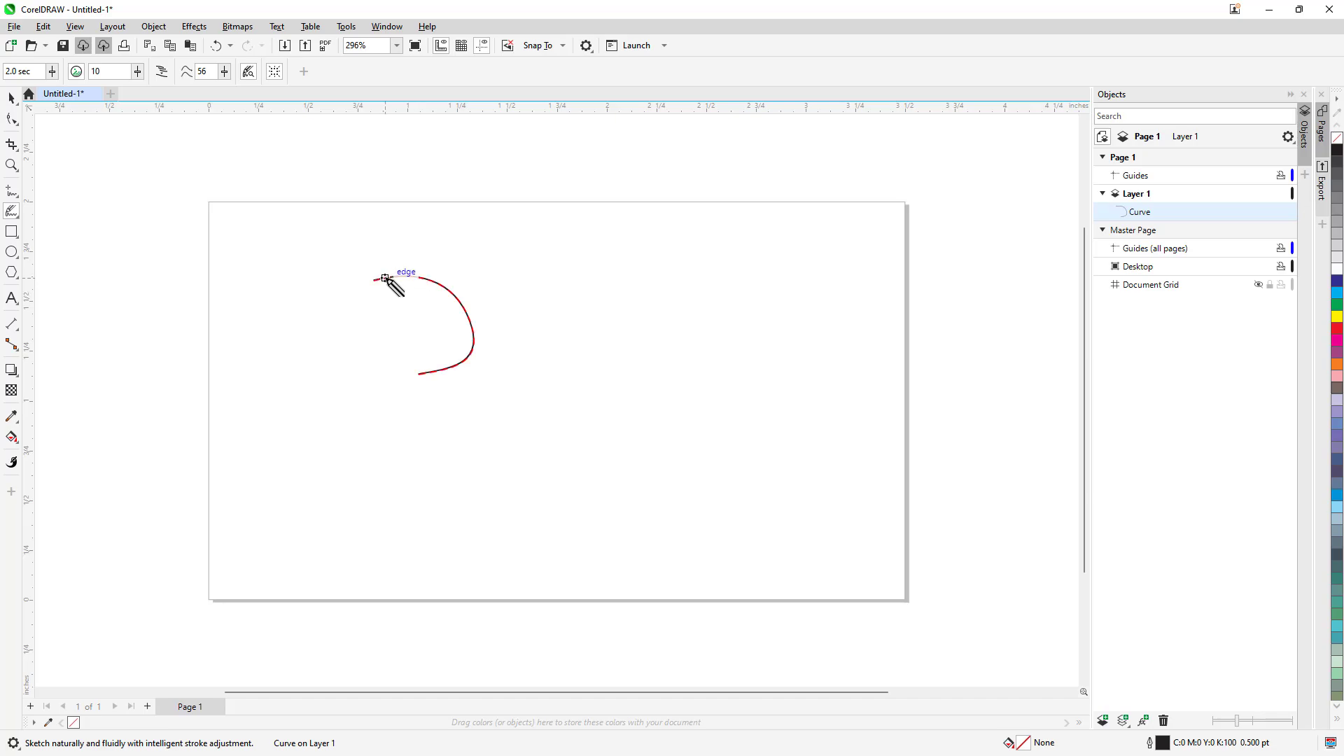
pyautogui.moveTo(384, 280)
pyautogui.mouseDown()
pyautogui.moveTo(357, 287)
pyautogui.moveTo(369, 338)
pyautogui.mouseUp()
pyautogui.moveTo(360, 291); pyautogui.dragTo(380, 361)
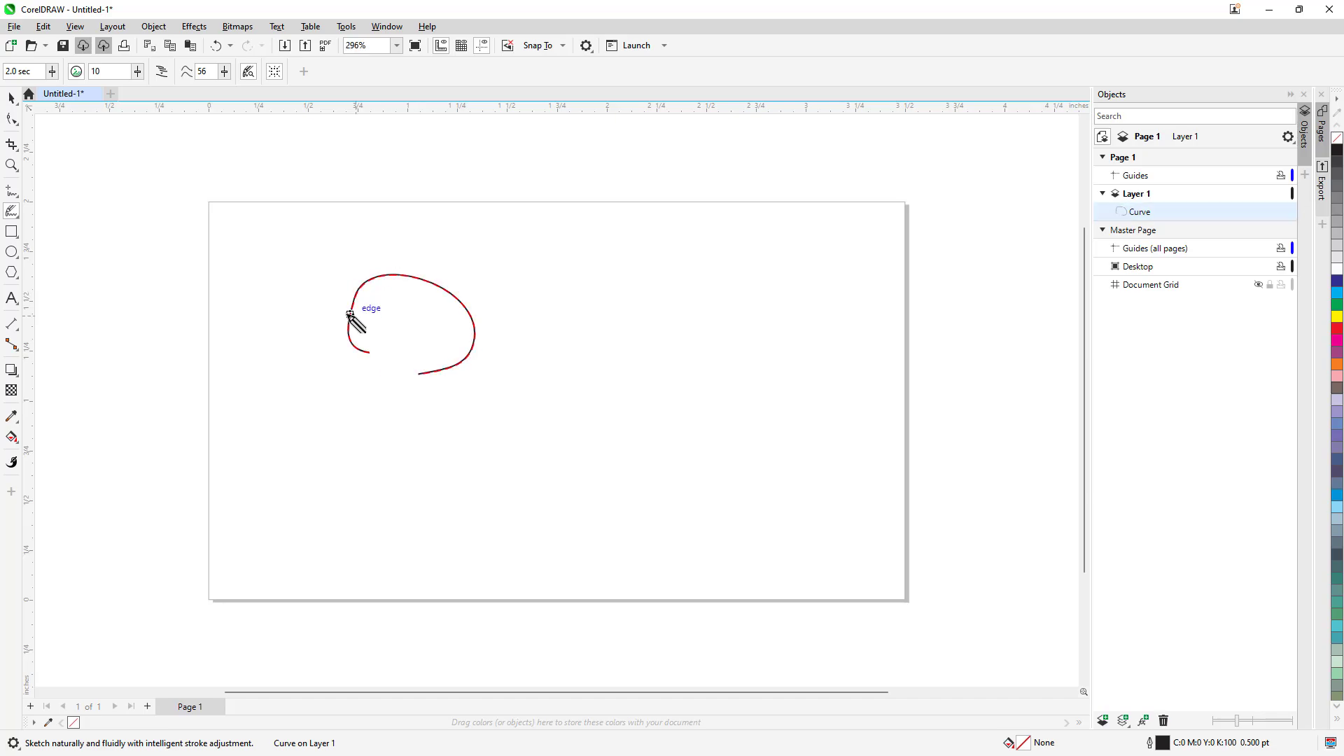
pyautogui.moveTo(346, 308)
pyautogui.mouseDown()
pyautogui.moveTo(379, 362)
pyautogui.moveTo(444, 375)
pyautogui.mouseUp()
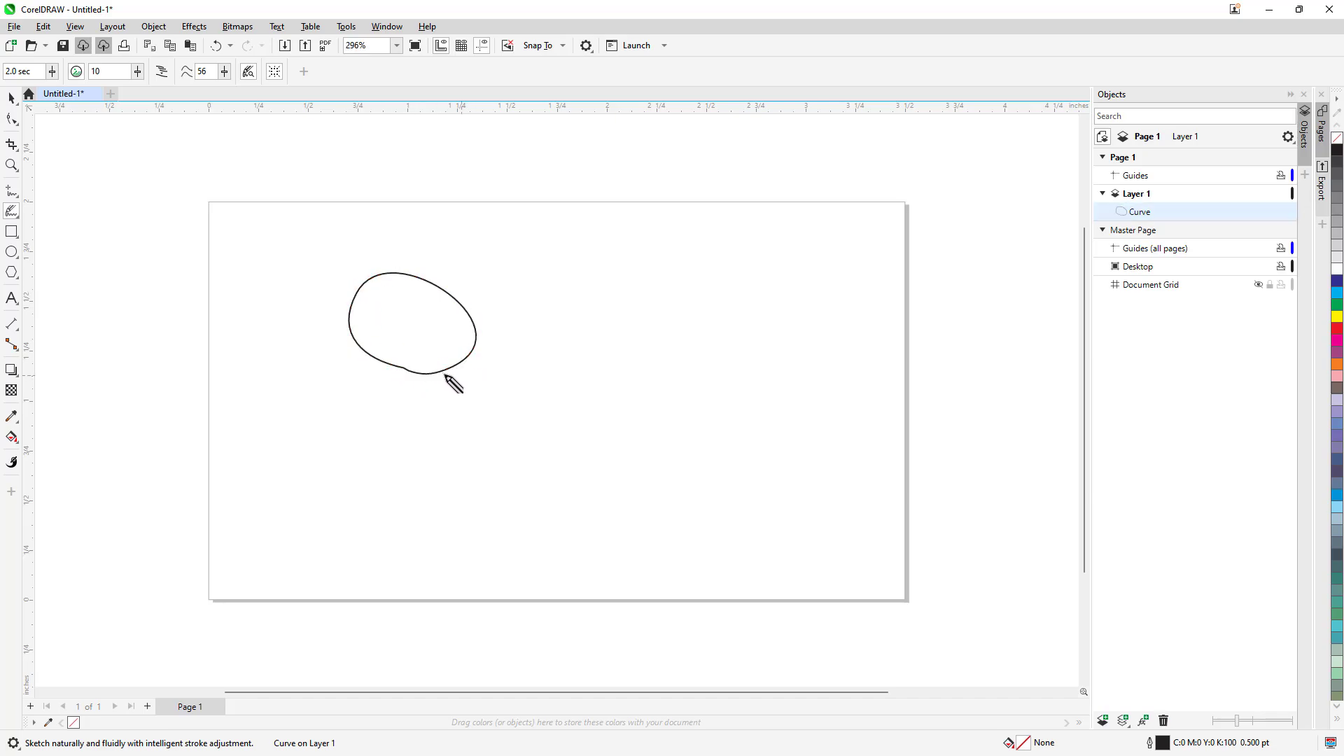
pyautogui.moveTo(363, 349)
pyautogui.mouseDown()
pyautogui.moveTo(402, 367)
pyautogui.moveTo(462, 363)
pyautogui.mouseUp()
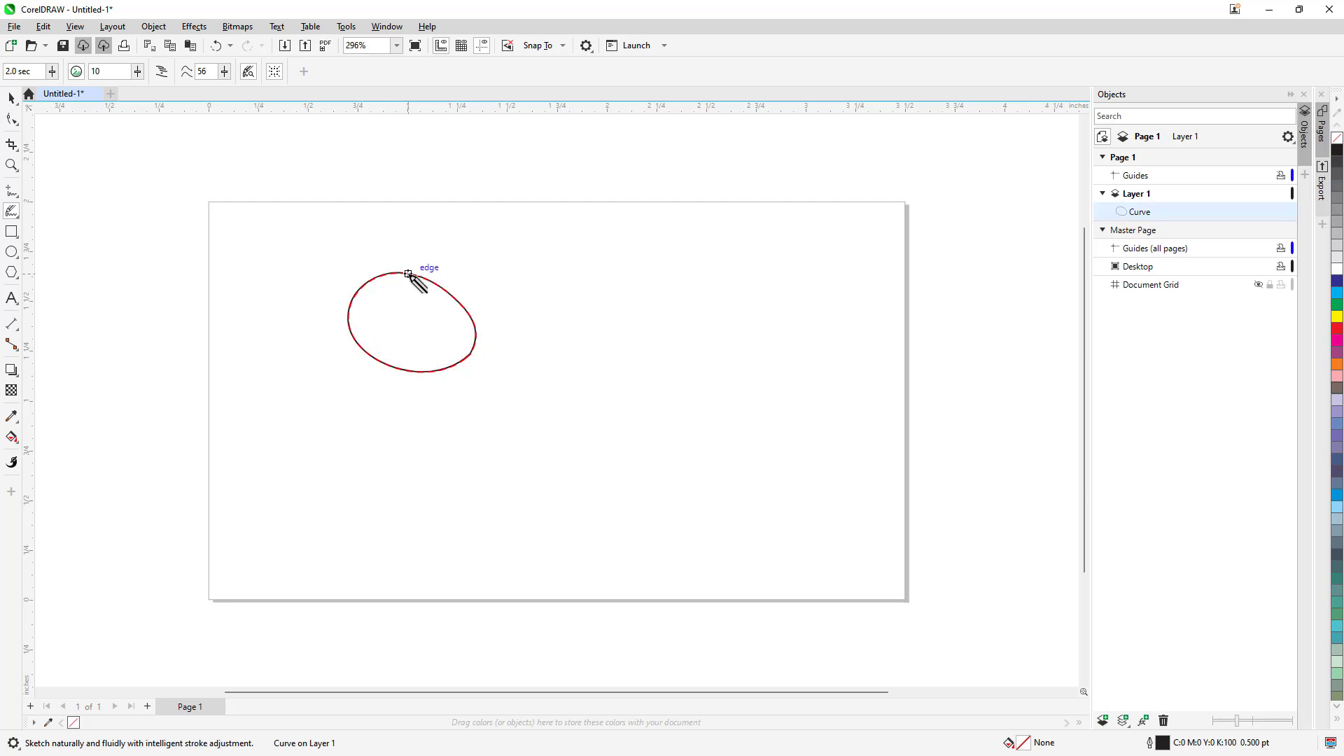
# Sketch rounded petals around the oval centre and add partial back petals in the gaps between them.
pyautogui.moveTo(408, 274)
pyautogui.mouseDown()
pyautogui.moveTo(527, 277)
pyautogui.moveTo(512, 320)
pyautogui.moveTo(473, 330)
pyautogui.moveTo(527, 348)
pyautogui.moveTo(553, 403)
pyautogui.moveTo(481, 405)
pyautogui.moveTo(456, 364)
pyautogui.moveTo(439, 435)
pyautogui.mouseUp()
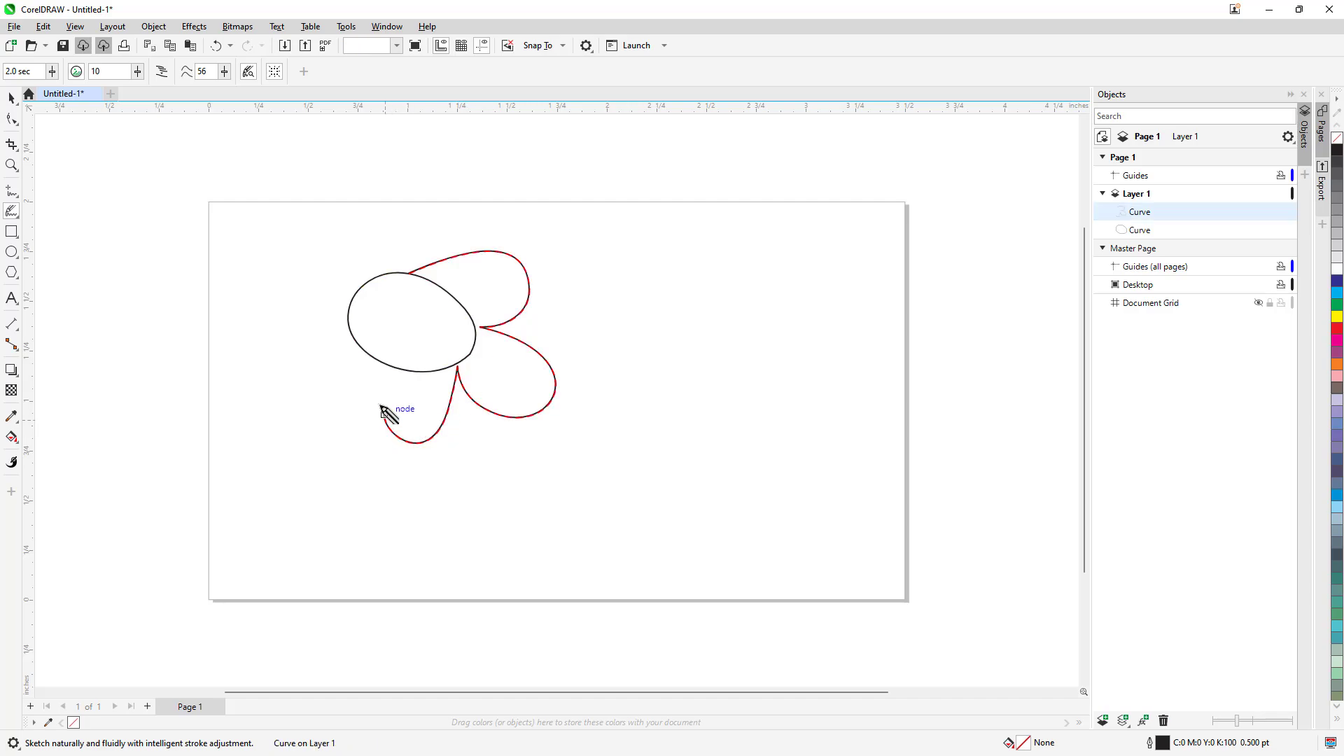
pyautogui.moveTo(383, 410)
pyautogui.mouseDown()
pyautogui.moveTo(383, 363)
pyautogui.moveTo(314, 389)
pyautogui.moveTo(273, 355)
pyautogui.moveTo(305, 327)
pyautogui.moveTo(348, 321)
pyautogui.moveTo(303, 253)
pyautogui.moveTo(357, 246)
pyautogui.moveTo(379, 273)
pyautogui.moveTo(366, 233)
pyautogui.moveTo(430, 217)
pyautogui.moveTo(462, 254)
pyautogui.moveTo(467, 226)
pyautogui.moveTo(512, 257)
pyautogui.mouseUp()
pyautogui.moveTo(527, 308); pyautogui.dragTo(546, 362)
pyautogui.moveTo(442, 418)
pyautogui.mouseDown()
pyautogui.moveTo(480, 422)
pyautogui.moveTo(488, 406)
pyautogui.mouseUp()
pyautogui.moveTo(524, 306); pyautogui.dragTo(533, 318)
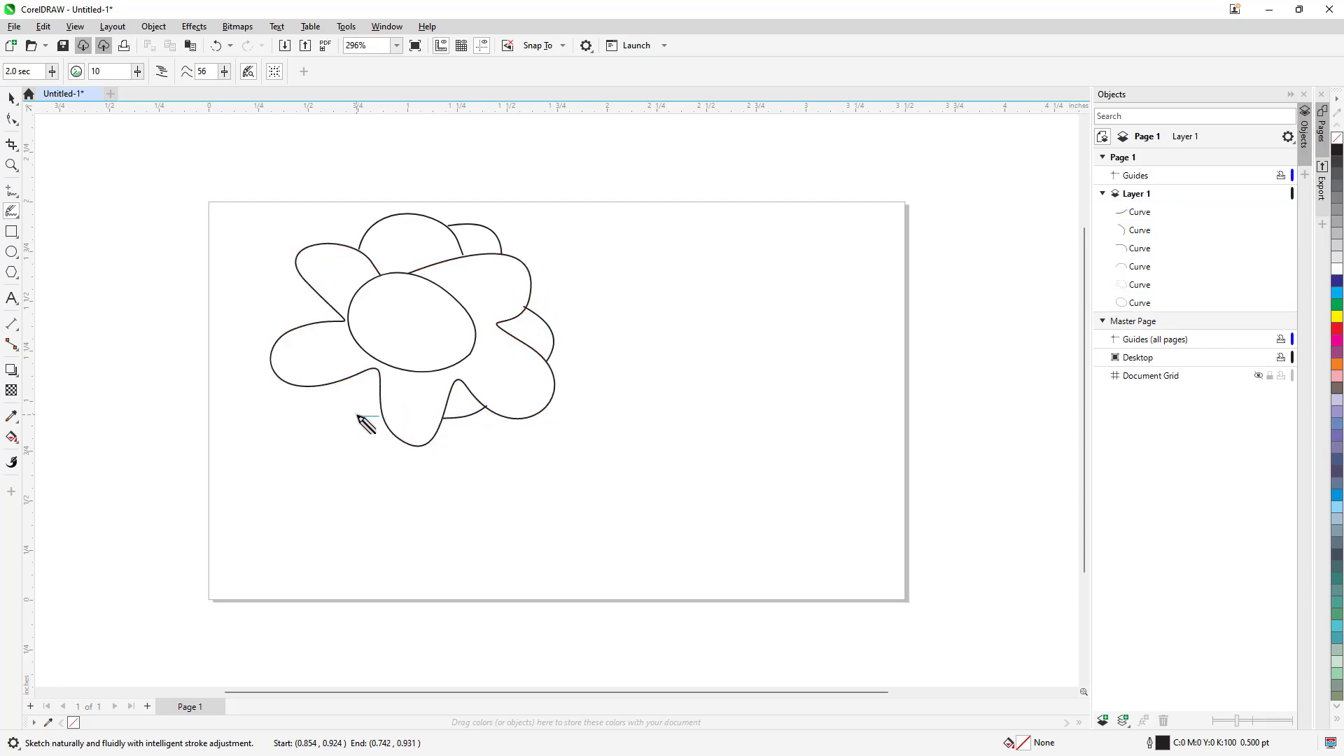
pyautogui.moveTo(330, 385); pyautogui.dragTo(379, 416)
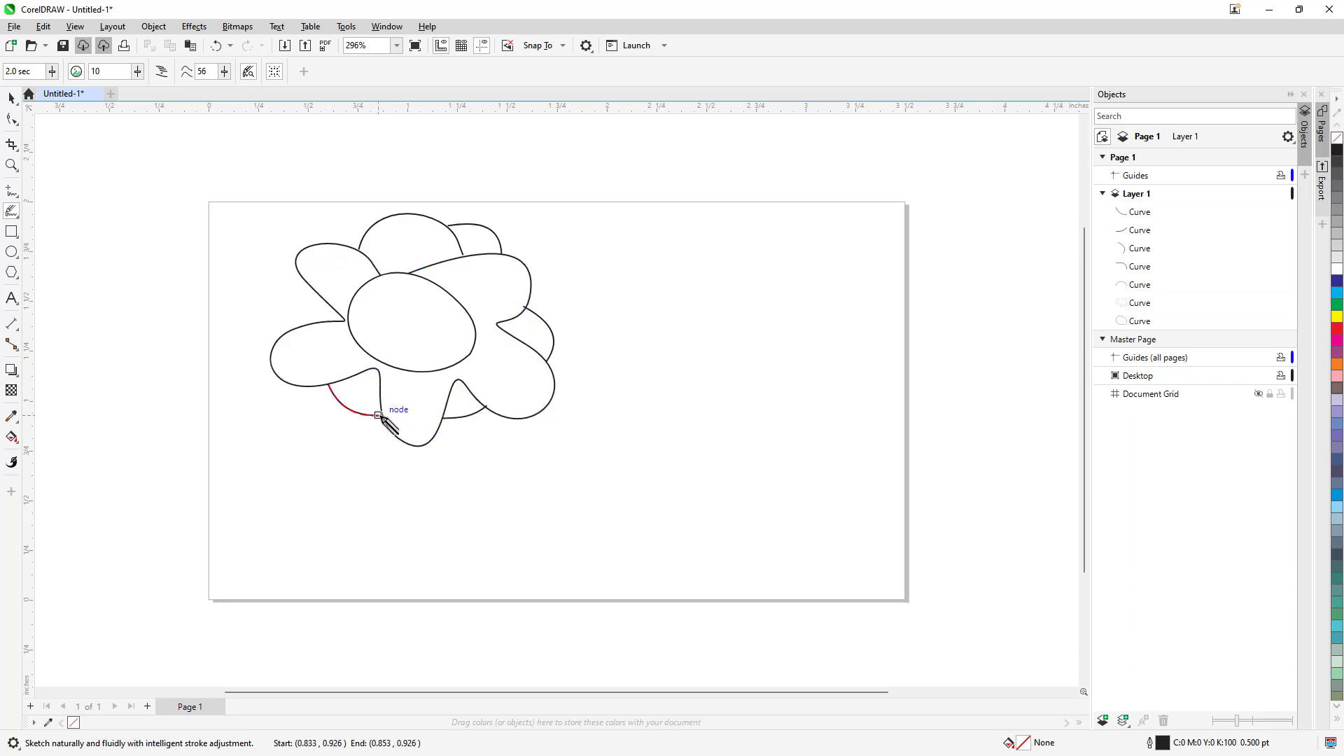
pyautogui.moveTo(305, 327); pyautogui.dragTo(305, 284)
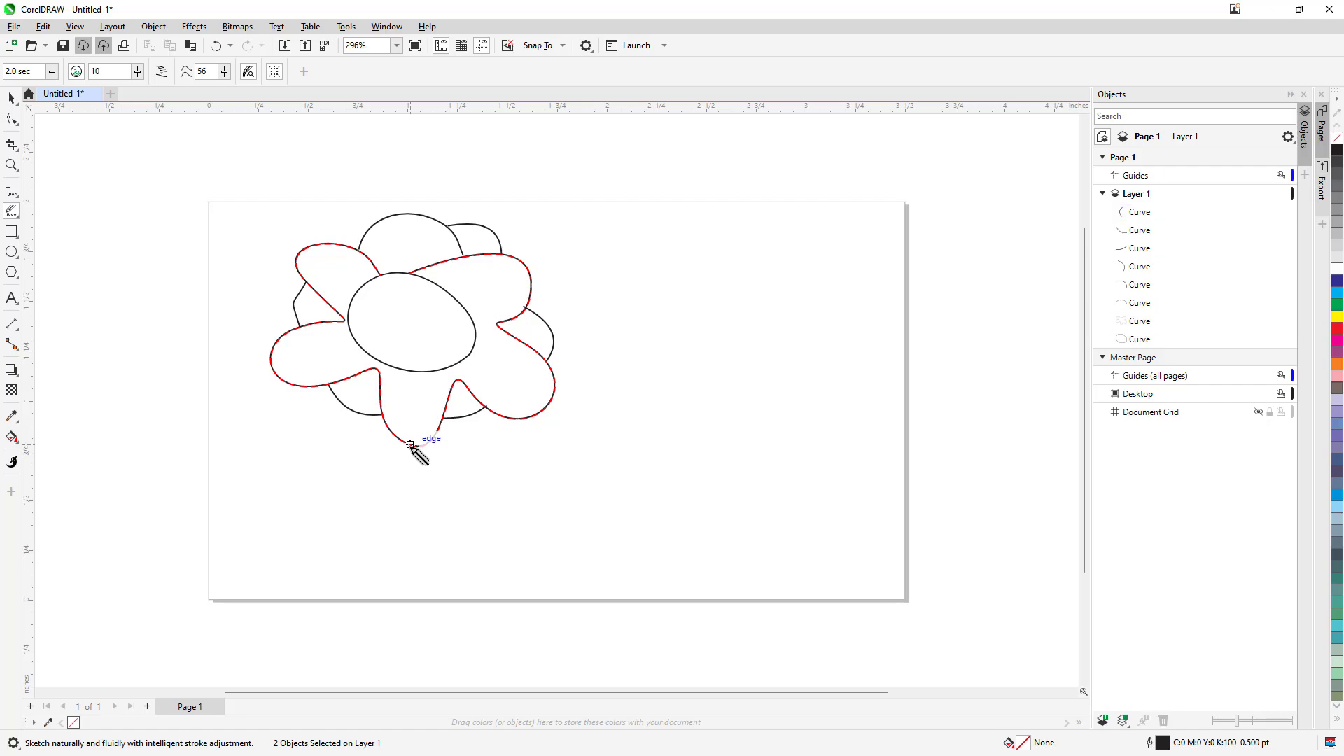
# Sketch two wavy, roughly parallel lines from the lowest petal down toward the page's lower edge as the stem.
pyautogui.moveTo(410, 448)
pyautogui.mouseDown()
pyautogui.moveTo(411, 525)
pyautogui.moveTo(397, 578)
pyautogui.mouseUp()
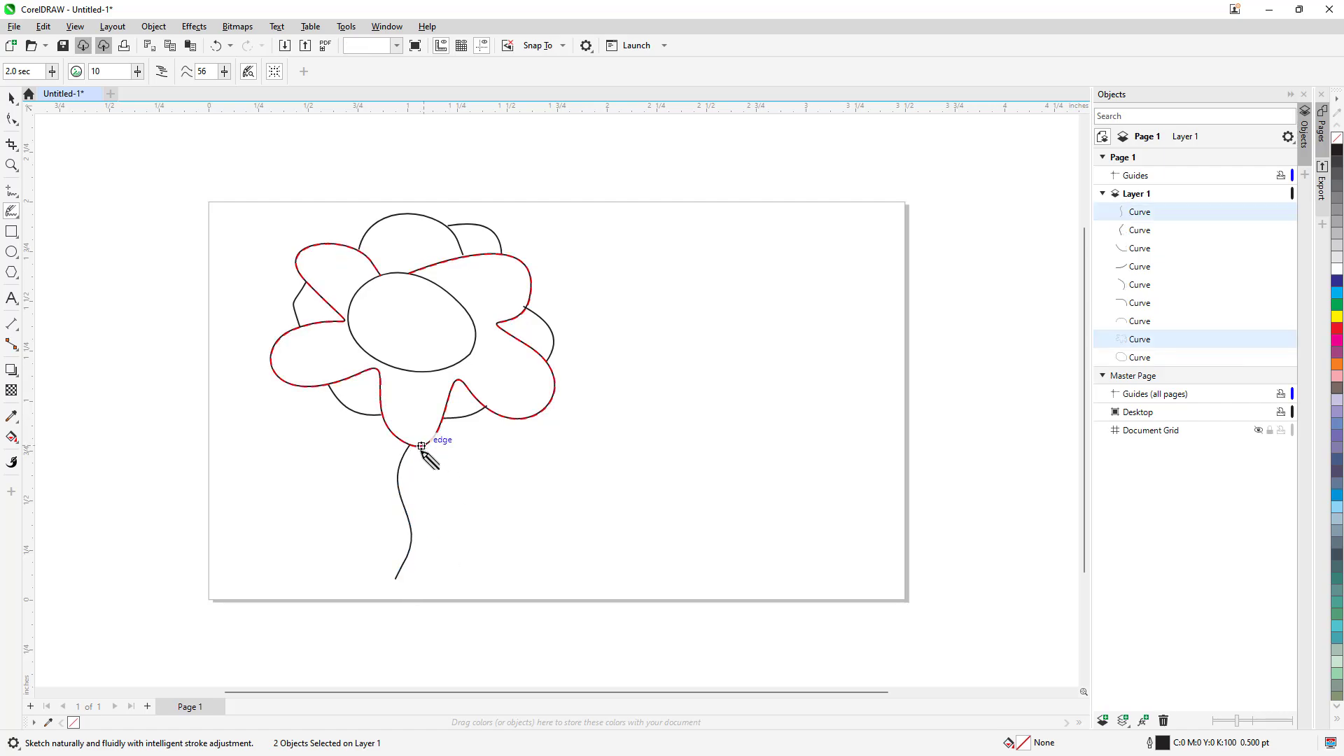
pyautogui.moveTo(422, 447)
pyautogui.mouseDown()
pyautogui.moveTo(427, 551)
pyautogui.moveTo(414, 579)
pyautogui.mouseUp()
# Try to sketch a pointed leaf with a stalk and midrib on the right side of the stem, refining its tip.
pyautogui.moveTo(421, 479)
pyautogui.mouseDown()
pyautogui.moveTo(491, 482)
pyautogui.moveTo(530, 467)
pyautogui.moveTo(466, 480)
pyautogui.moveTo(529, 450)
pyautogui.moveTo(618, 442)
pyautogui.mouseUp()
pyautogui.moveTo(466, 480)
pyautogui.mouseDown()
pyautogui.moveTo(568, 493)
pyautogui.moveTo(635, 447)
pyautogui.mouseUp()
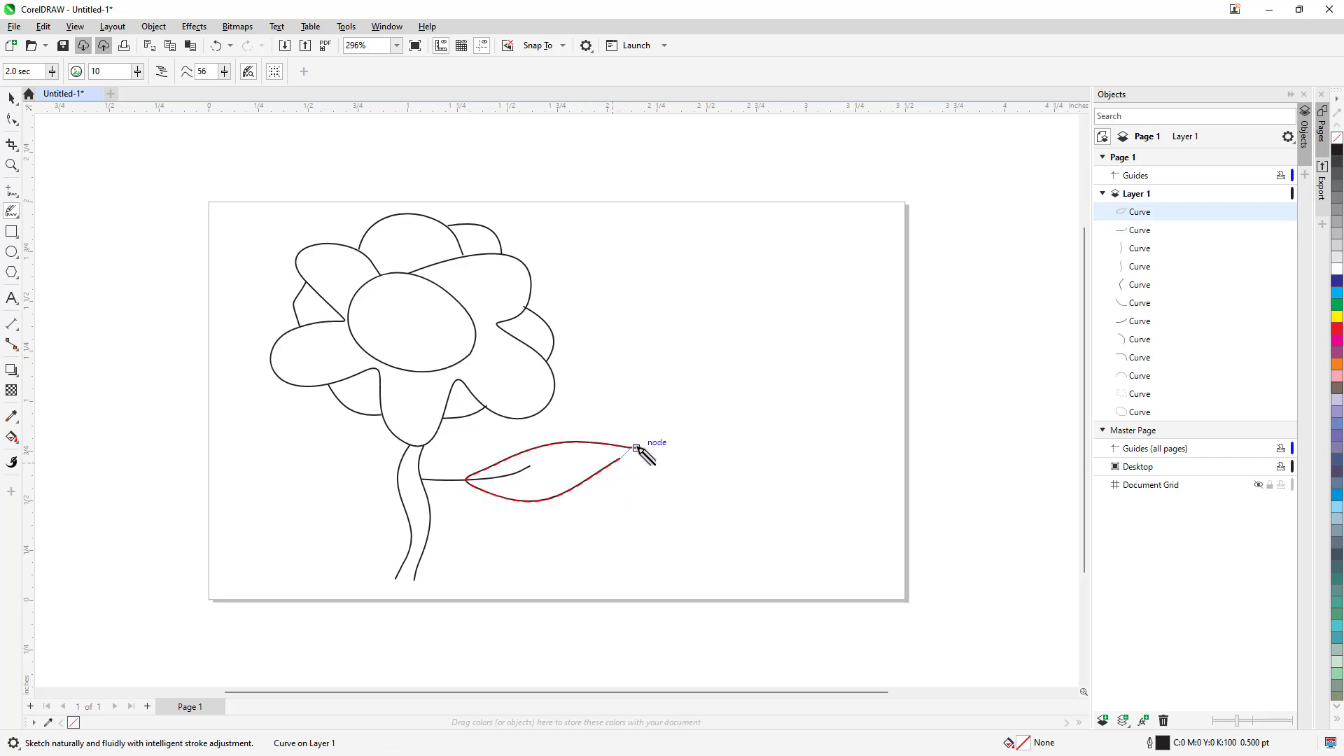
pyautogui.moveTo(636, 448); pyautogui.dragTo(637, 446)
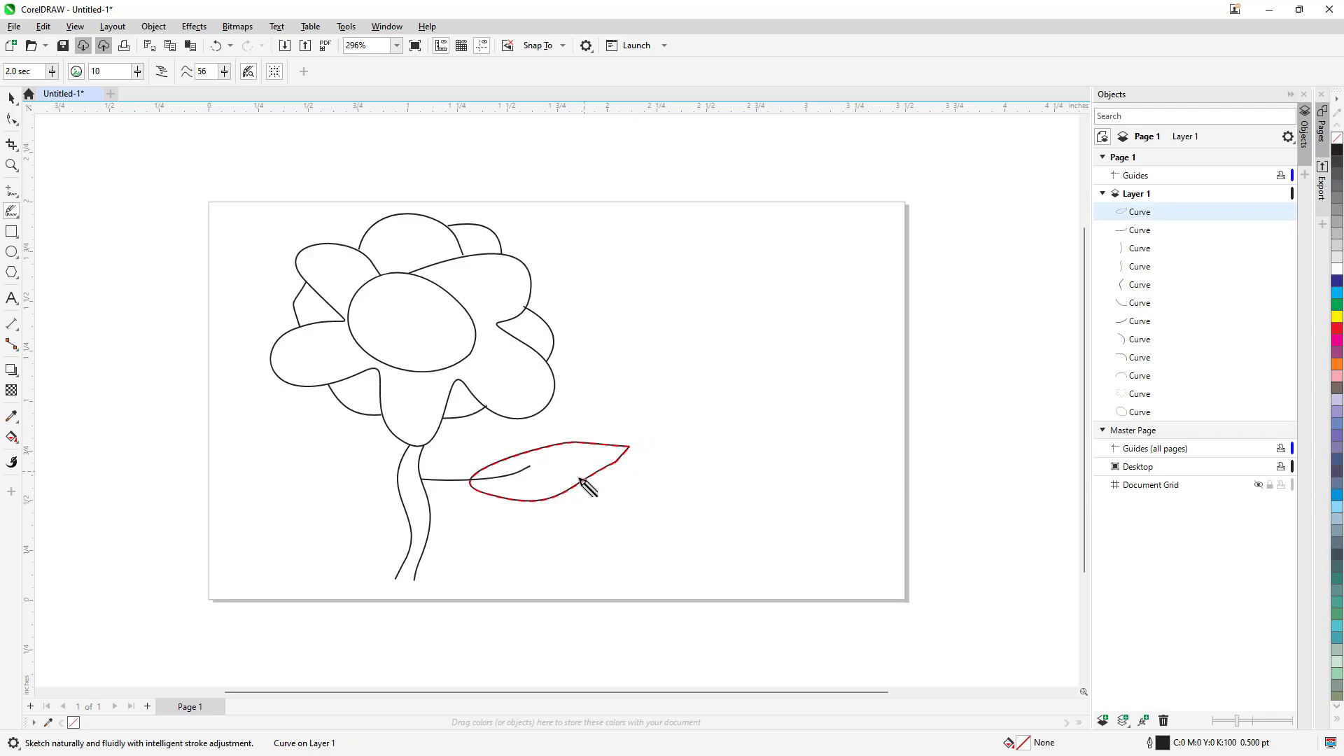
pyautogui.moveTo(560, 492); pyautogui.dragTo(611, 465)
pyautogui.moveTo(527, 468); pyautogui.dragTo(603, 454)
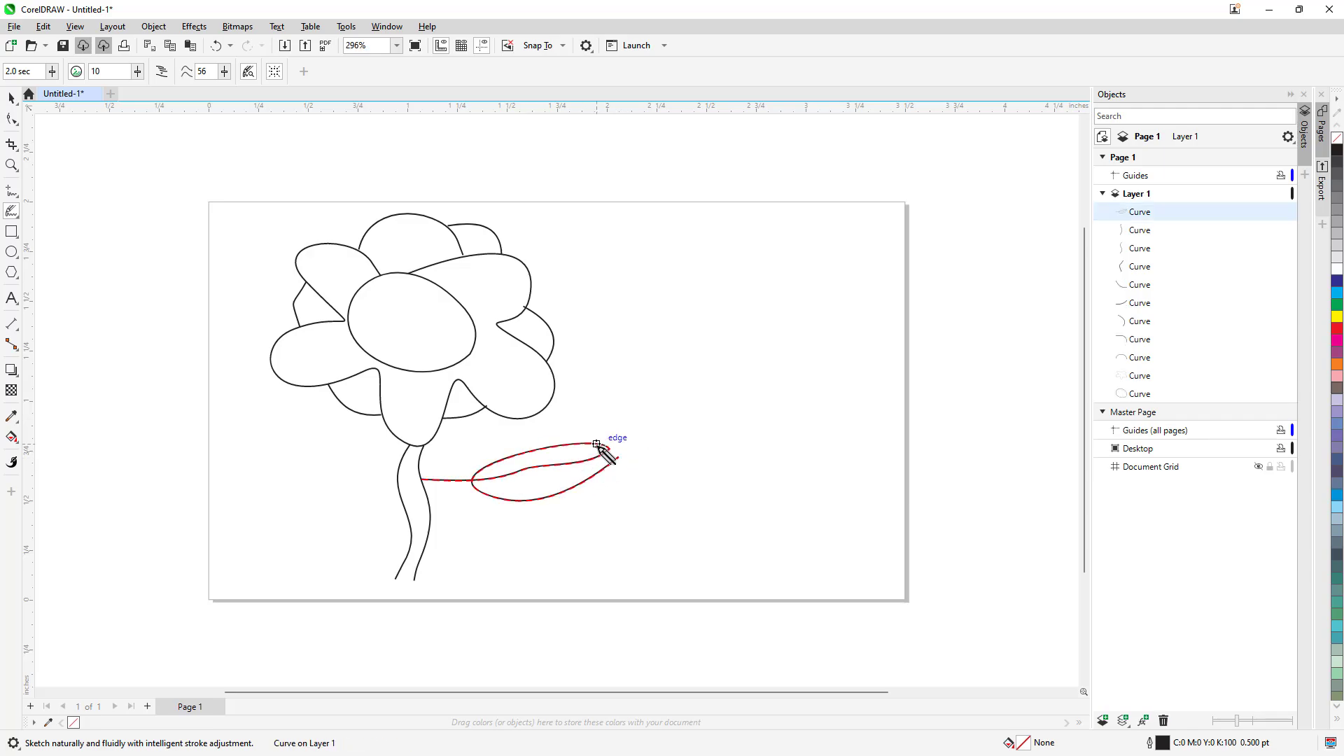
pyautogui.moveTo(607, 446)
pyautogui.mouseDown()
pyautogui.moveTo(630, 449)
pyautogui.moveTo(587, 476)
pyautogui.moveTo(637, 442)
pyautogui.mouseUp()
pyautogui.moveTo(581, 481)
pyautogui.mouseDown()
pyautogui.moveTo(634, 443)
pyautogui.moveTo(588, 462)
pyautogui.moveTo(637, 442)
pyautogui.mouseUp()
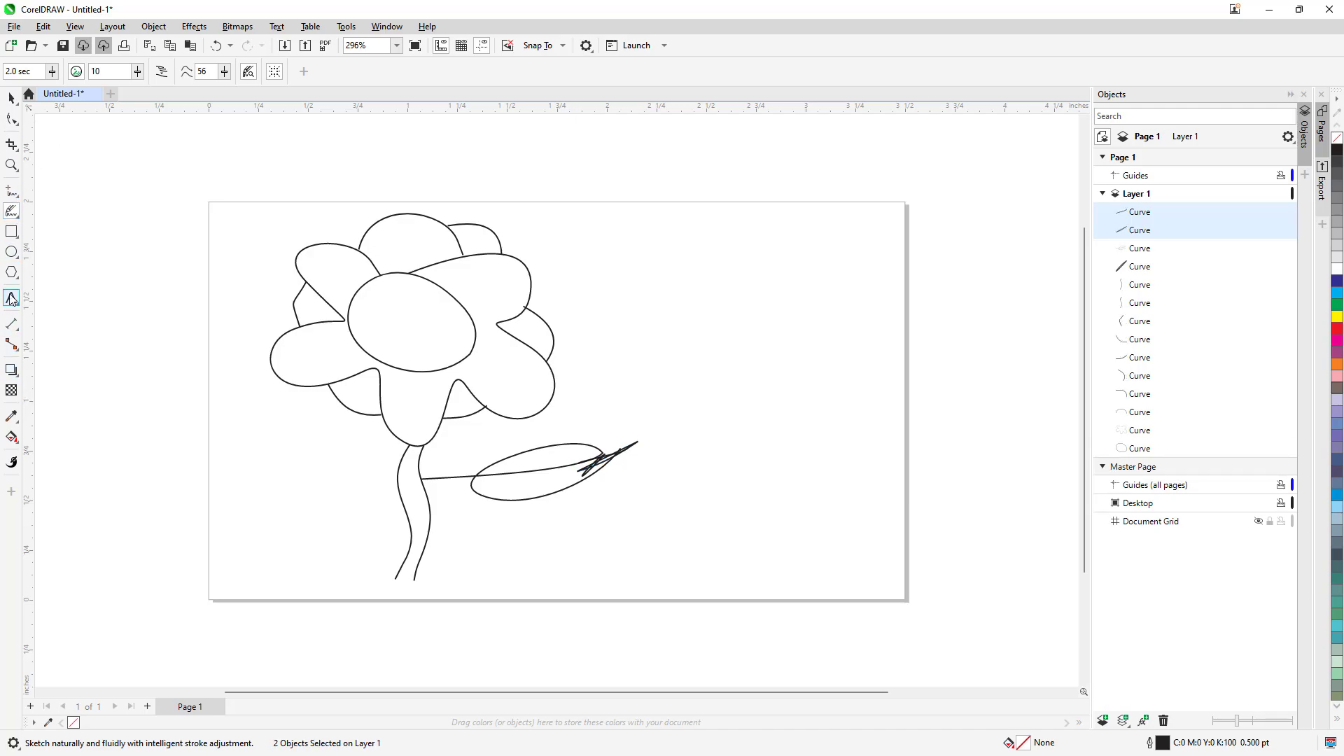
# Delete the leaf beside the stem together with its stalk and the stray strokes at its tip.
pyautogui.click(11, 98)
pyautogui.press('Delete')
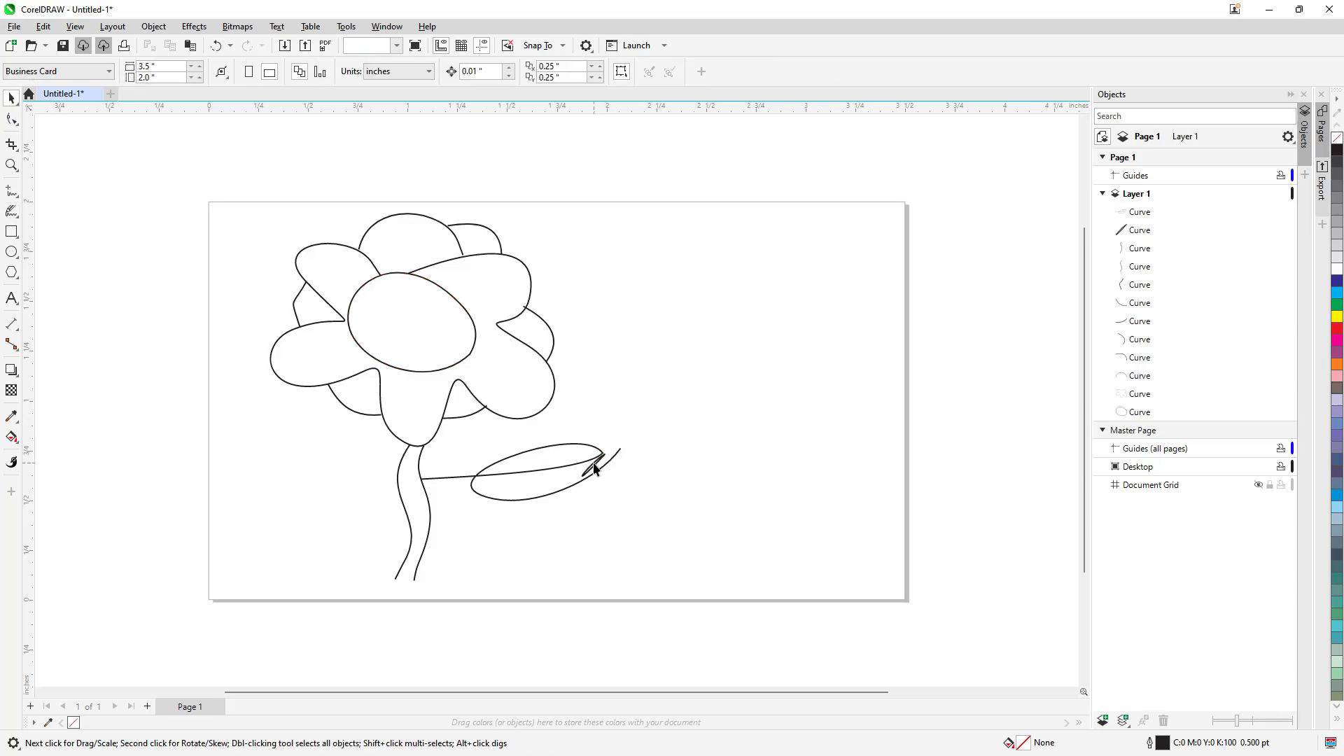
pyautogui.click(597, 466)
pyautogui.press('Delete')
pyautogui.click(618, 452)
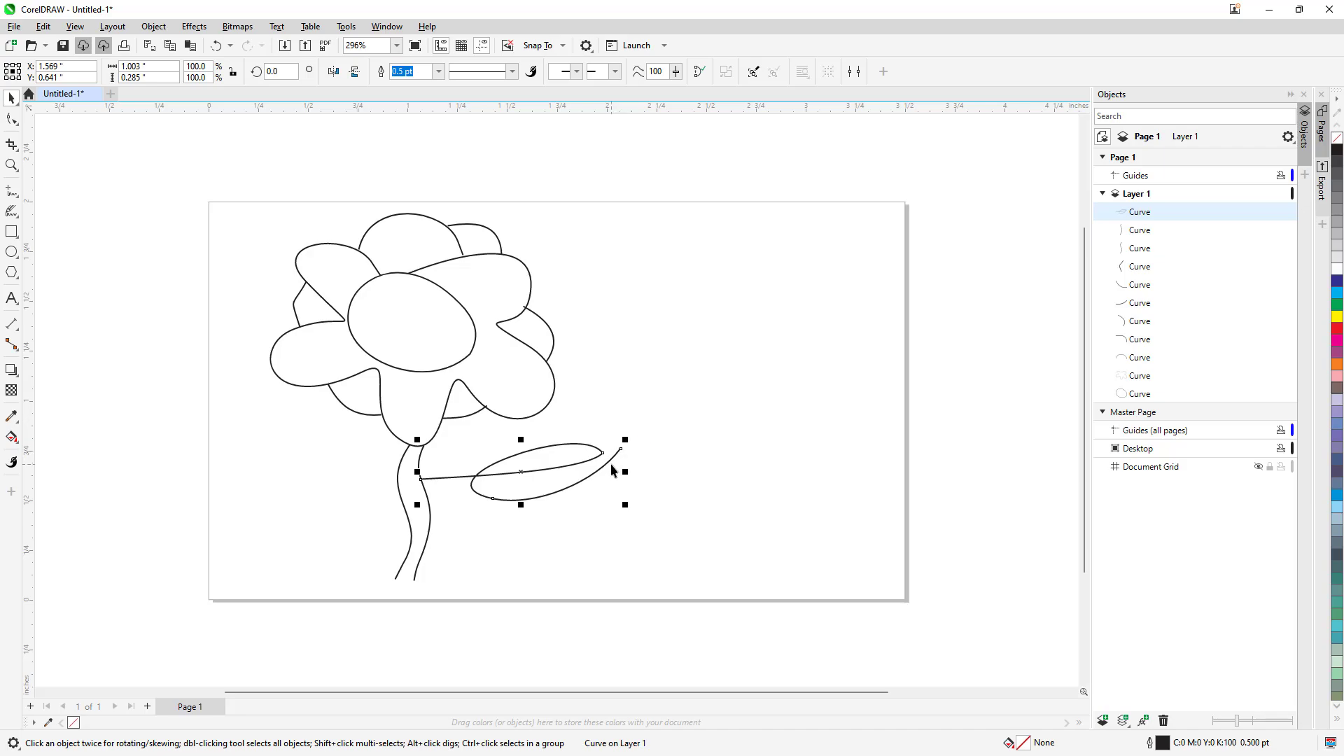
pyautogui.press('Delete')
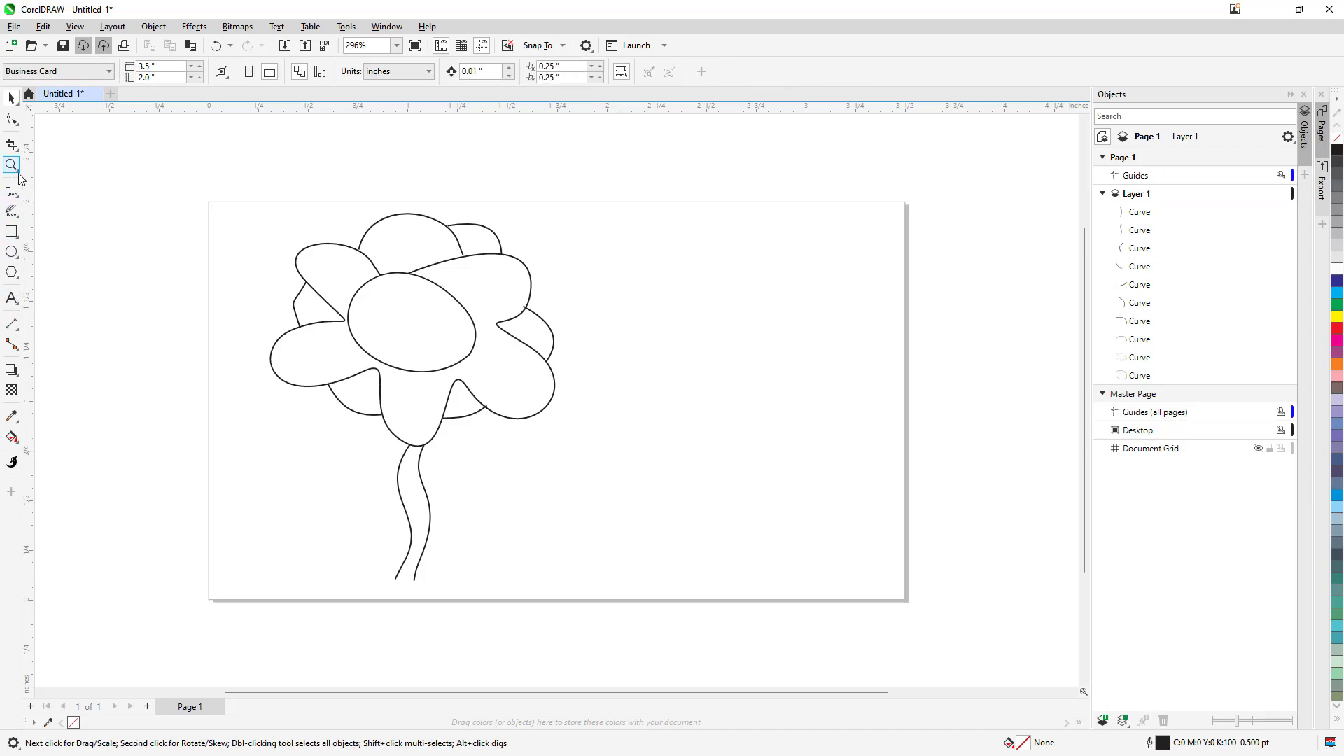
# Sketch a new leaf with LiveSketch: a stalk from the stem's right side, a midrib and a closed, pointed outline.
pyautogui.click(12, 211)
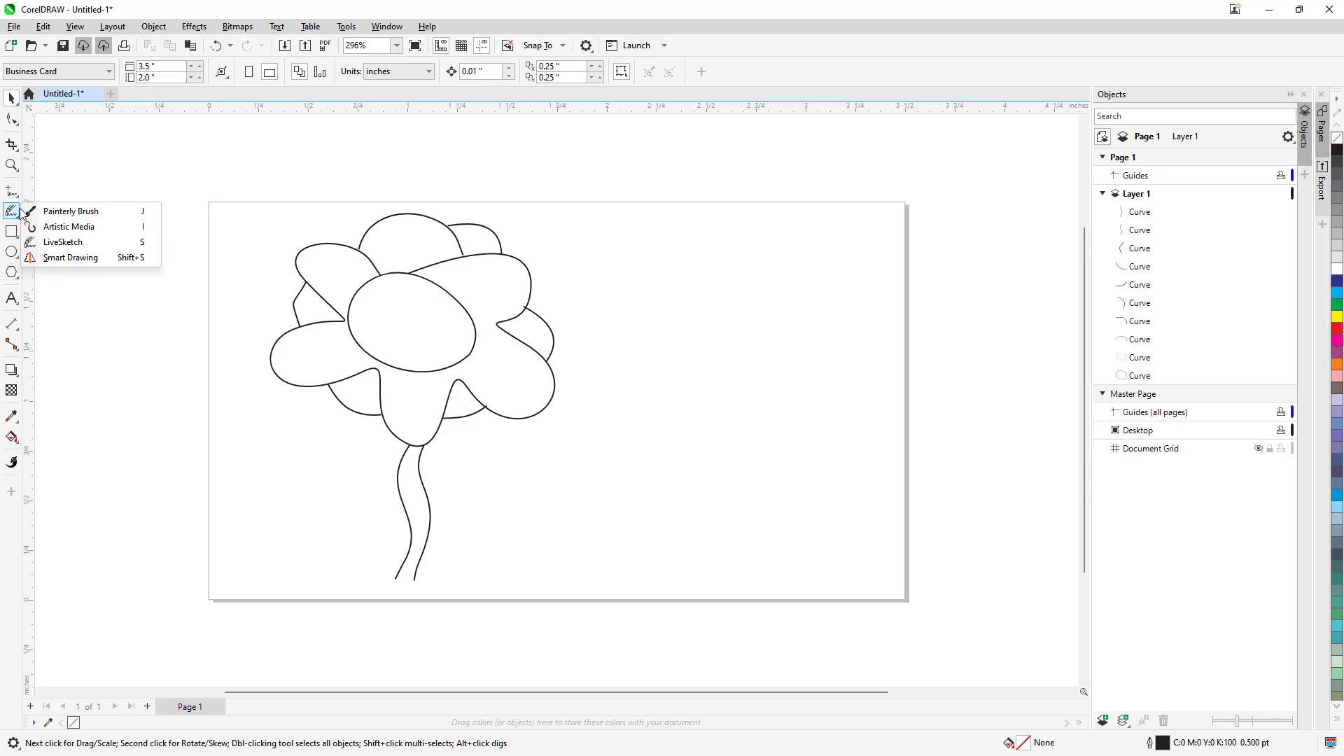
pyautogui.click(78, 241)
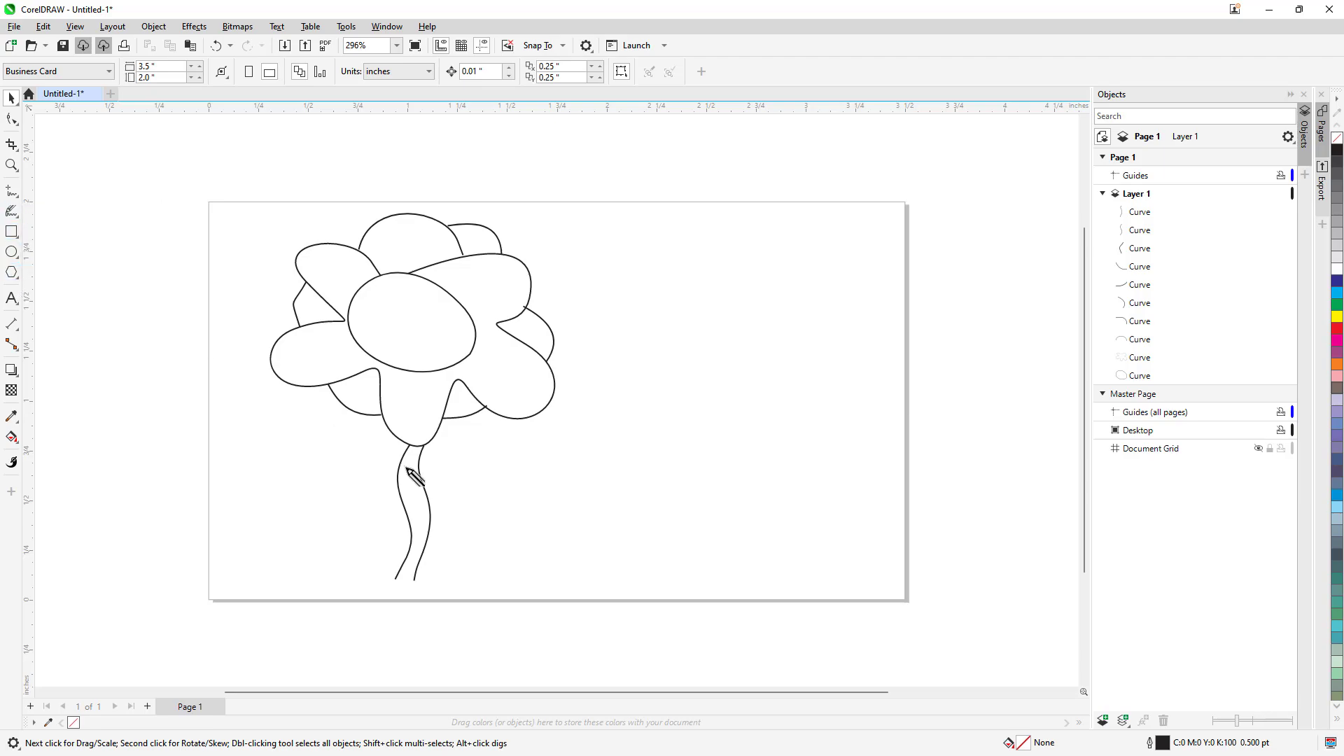
pyautogui.moveTo(427, 494); pyautogui.dragTo(576, 480)
pyautogui.moveTo(488, 488); pyautogui.dragTo(580, 478)
pyautogui.moveTo(487, 488)
pyautogui.mouseDown()
pyautogui.moveTo(577, 457)
pyautogui.moveTo(638, 471)
pyautogui.moveTo(561, 510)
pyautogui.moveTo(651, 473)
pyautogui.mouseUp()
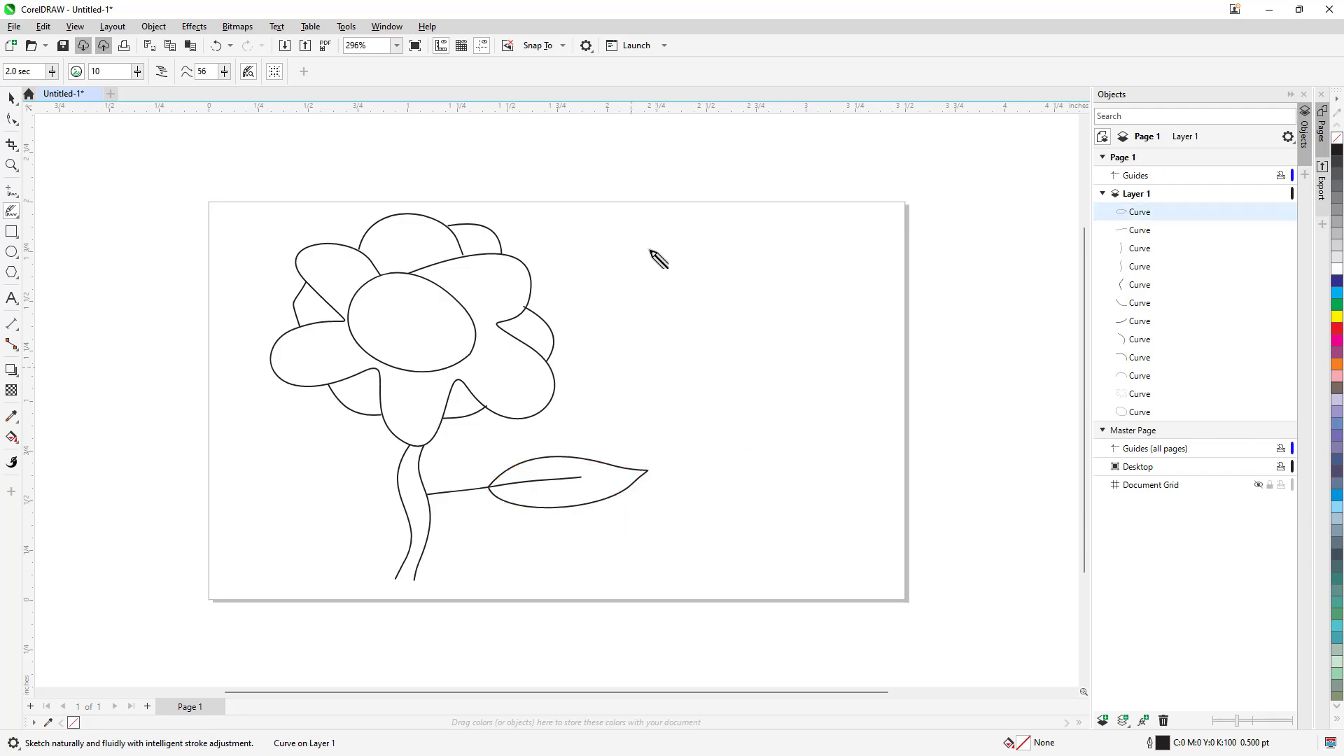
# Sketch several overlapping strokes bending downward in the empty upper right area of the page.
pyautogui.moveTo(657, 228)
pyautogui.mouseDown()
pyautogui.moveTo(780, 319)
pyautogui.moveTo(775, 342)
pyautogui.mouseUp()
pyautogui.moveTo(725, 264); pyautogui.dragTo(794, 386)
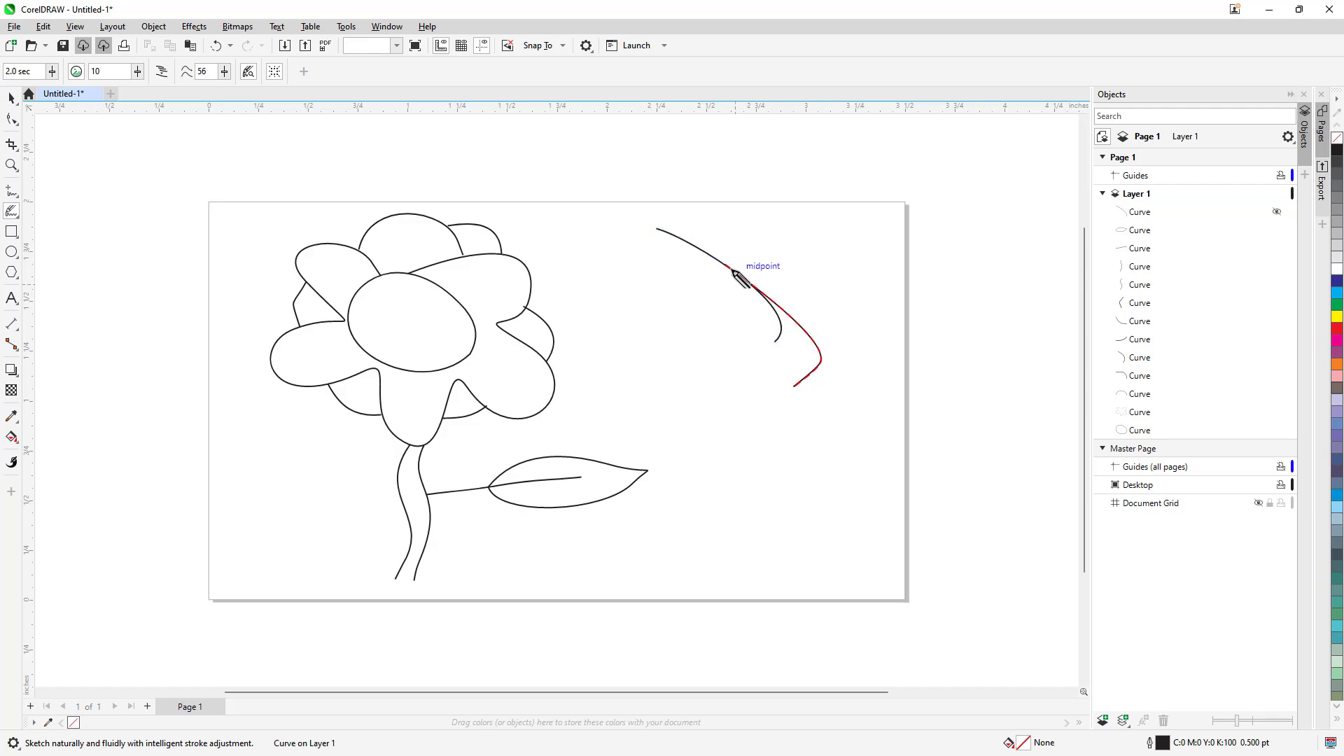
pyautogui.moveTo(733, 271)
pyautogui.mouseDown()
pyautogui.moveTo(834, 372)
pyautogui.moveTo(826, 383)
pyautogui.mouseUp()
pyautogui.moveTo(787, 315); pyautogui.dragTo(811, 377)
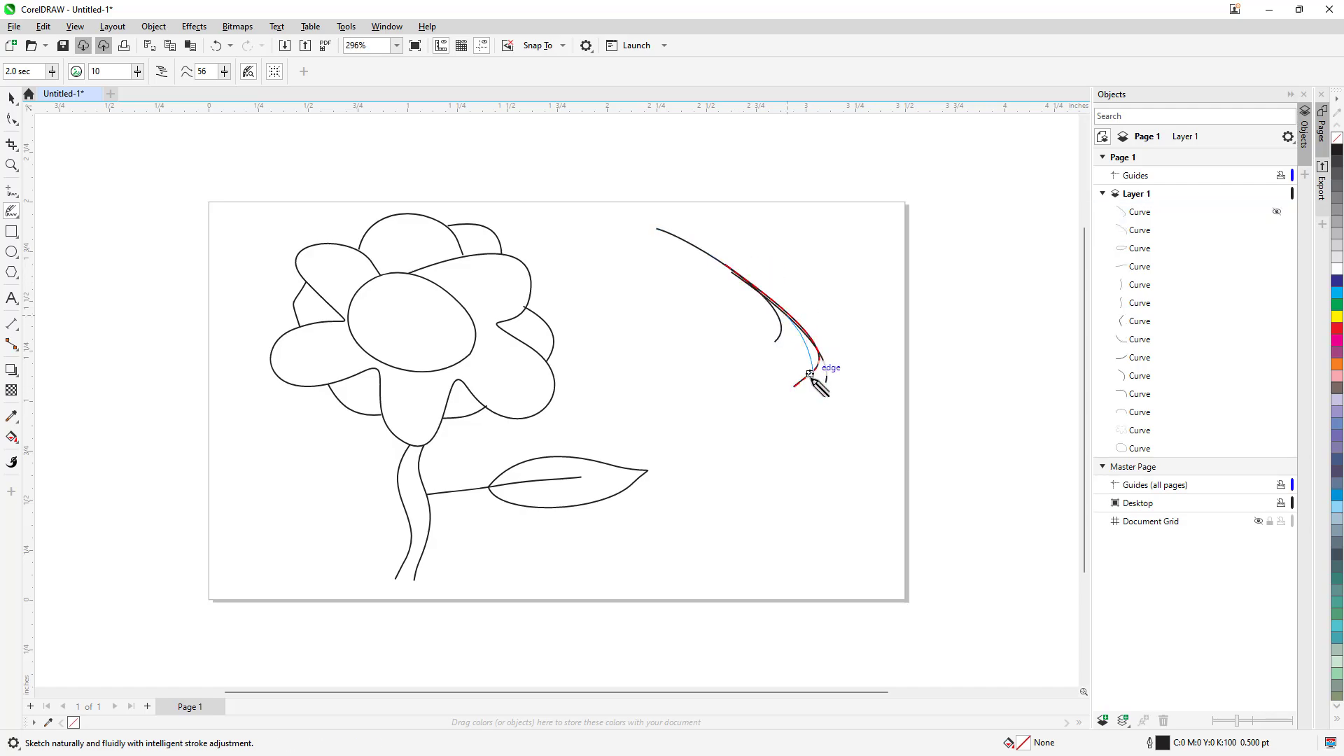
# Sketch a long downward curve between the flower and the upper right strokes, reshaping its ends with overlapping strokes.
pyautogui.moveTo(650, 296)
pyautogui.mouseDown()
pyautogui.moveTo(707, 362)
pyautogui.moveTo(712, 406)
pyautogui.mouseUp()
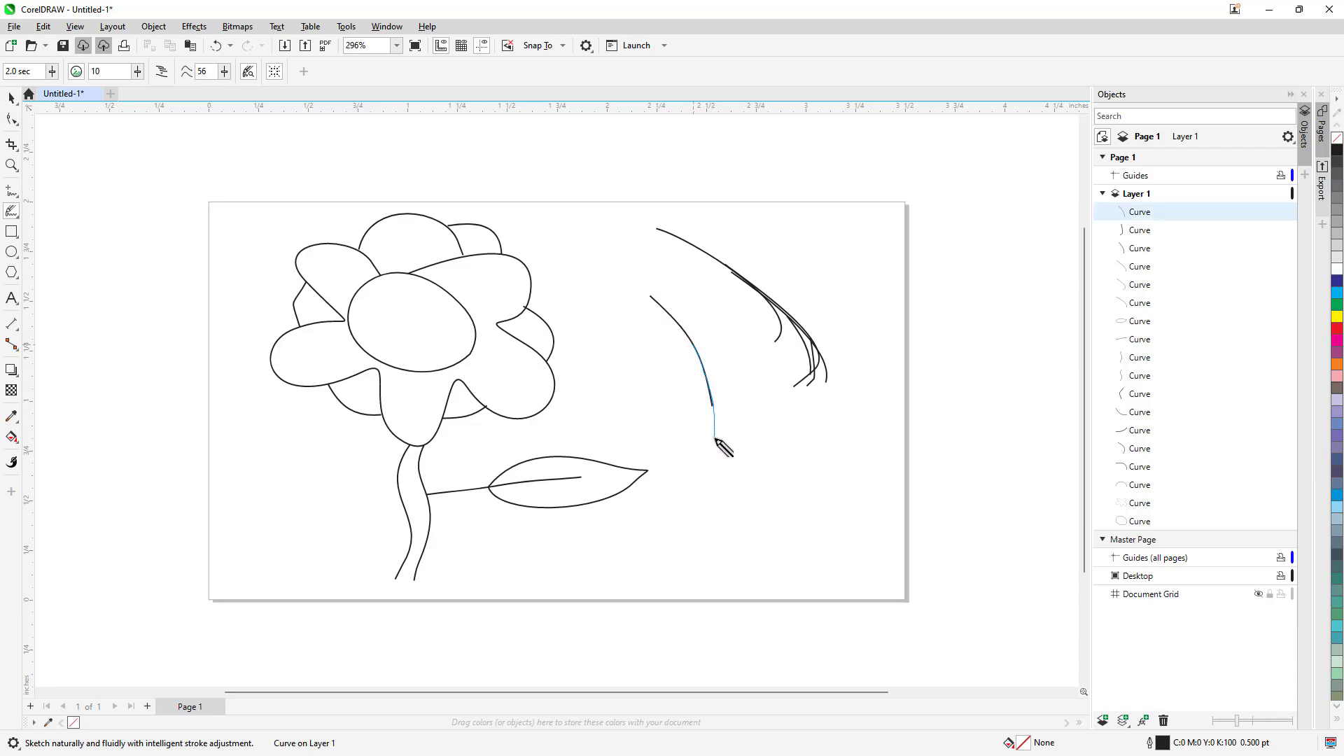
pyautogui.moveTo(700, 355); pyautogui.dragTo(708, 511)
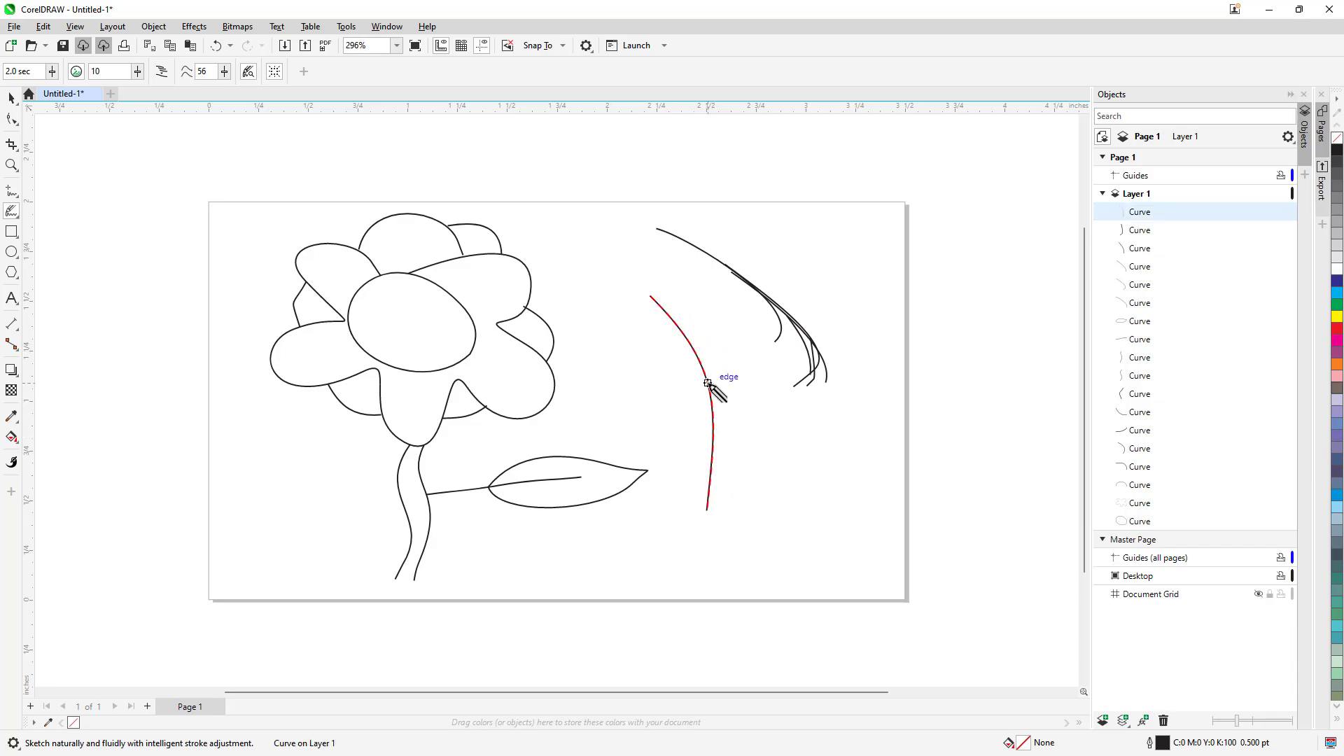
pyautogui.moveTo(708, 383)
pyautogui.mouseDown()
pyautogui.moveTo(728, 493)
pyautogui.moveTo(752, 507)
pyautogui.mouseUp()
pyautogui.moveTo(709, 402); pyautogui.dragTo(705, 501)
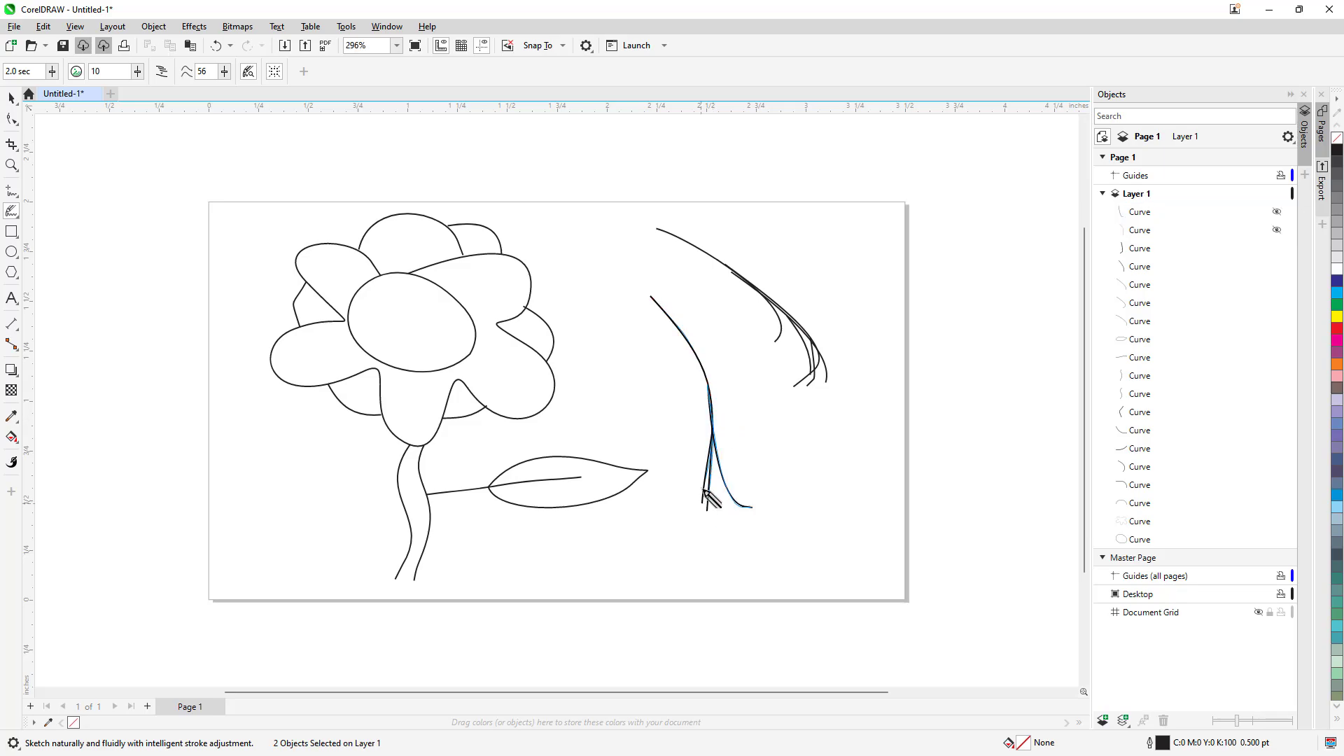
pyautogui.moveTo(709, 406); pyautogui.dragTo(728, 500)
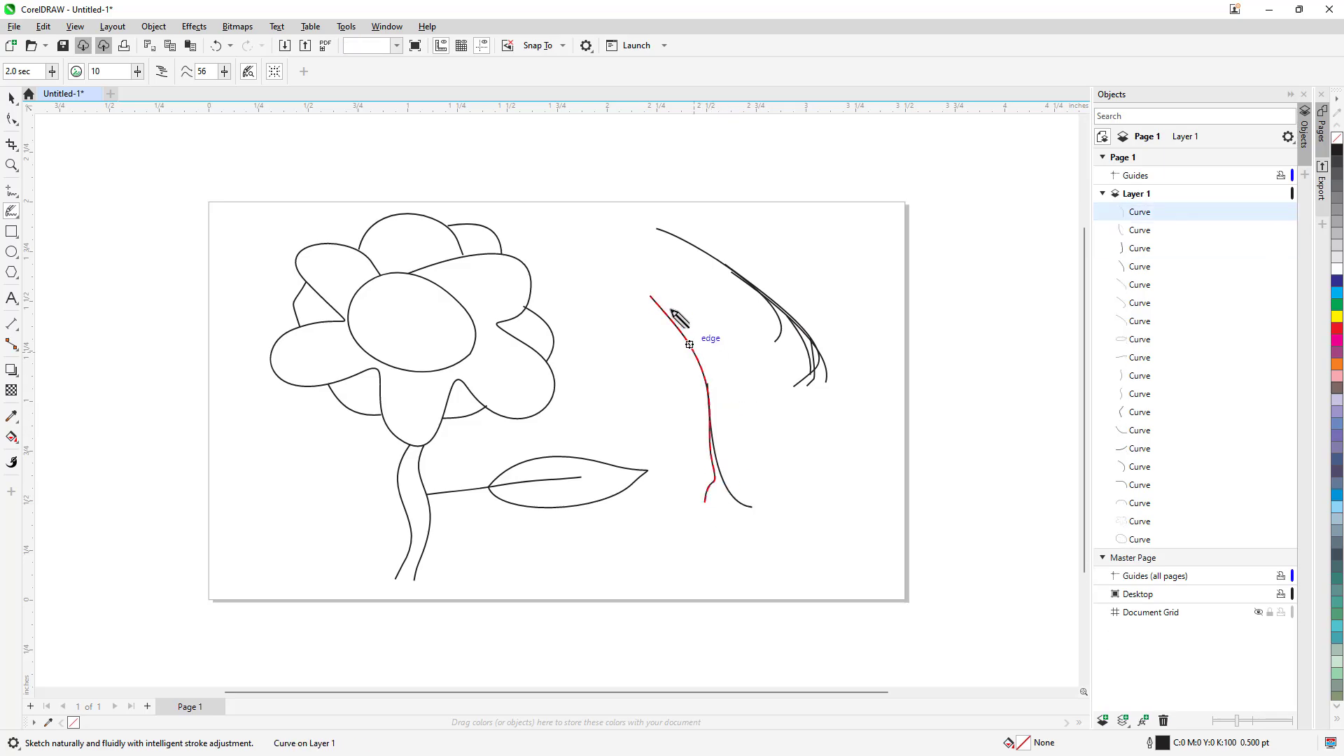
pyautogui.moveTo(620, 260); pyautogui.dragTo(702, 366)
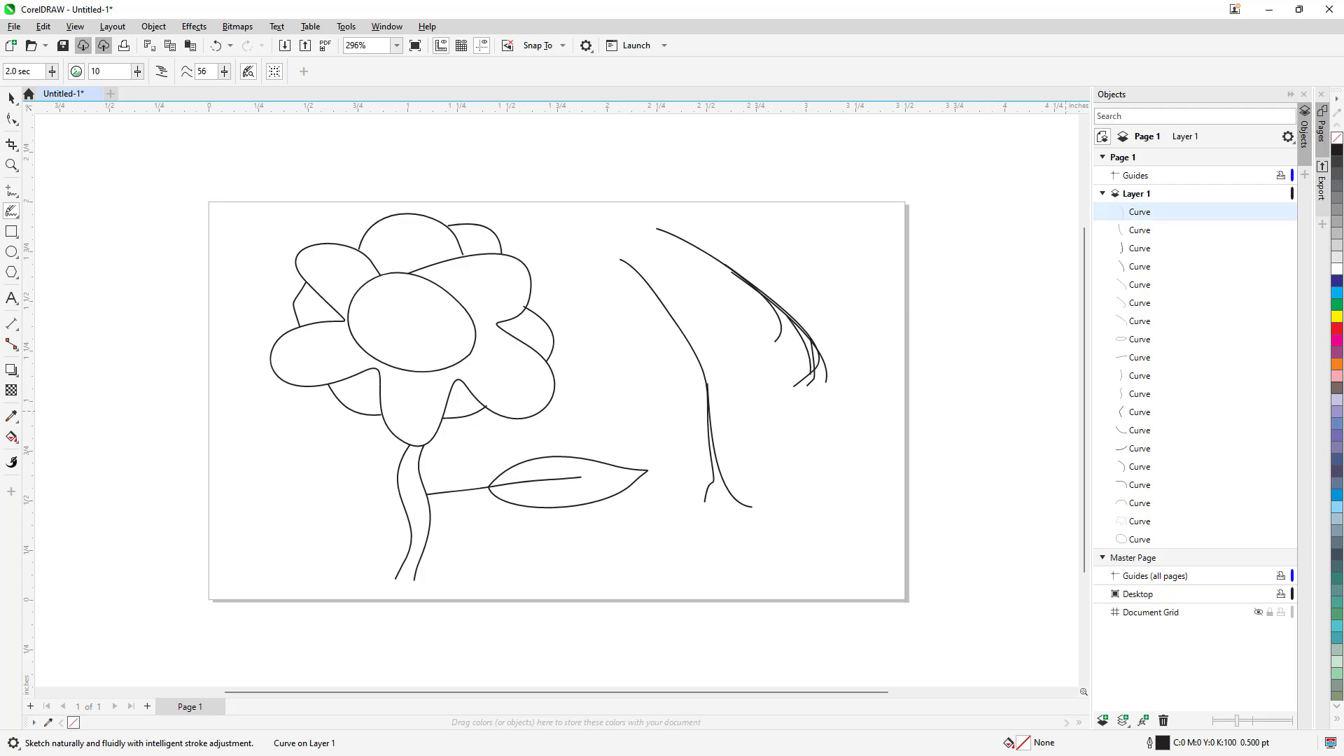